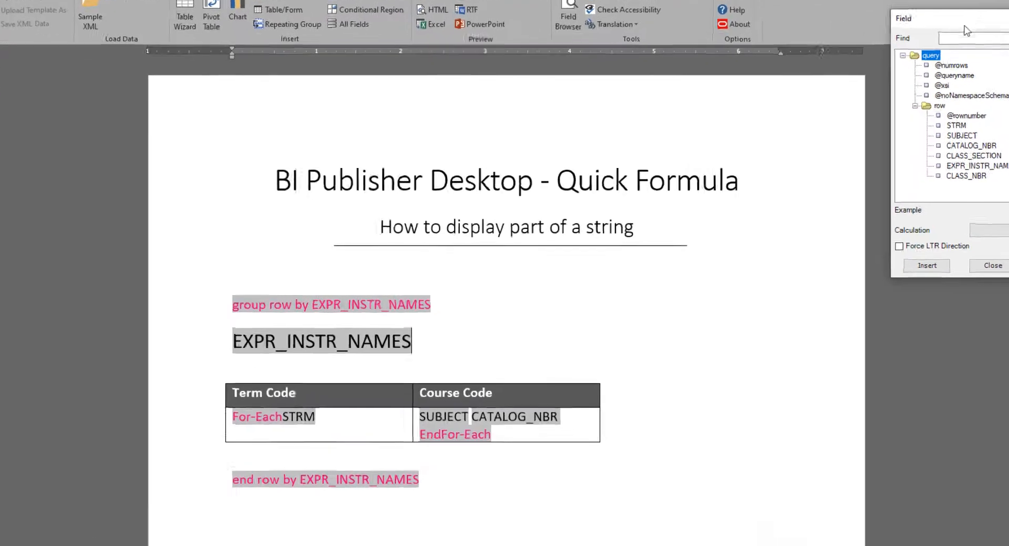
- Close the list of available fields and preview the template as a PDF, examining the semicolon separator in the instructor names
drag(905, 67, 522, 106)
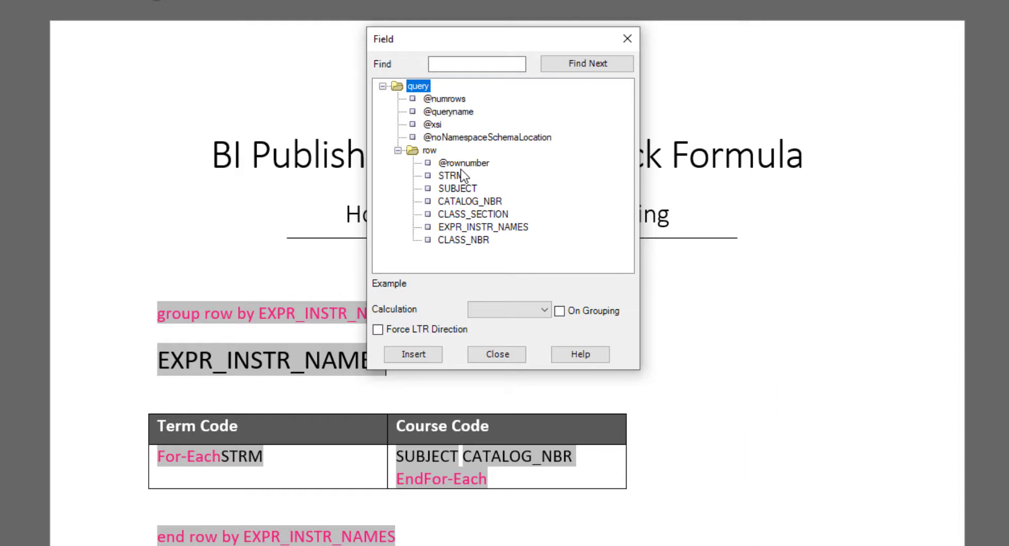
click(505, 354)
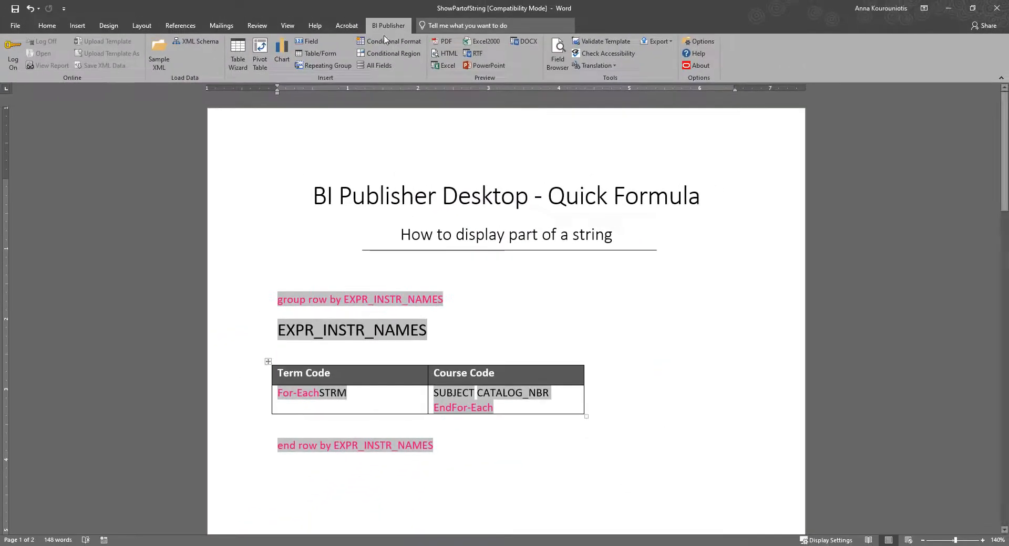
click(444, 44)
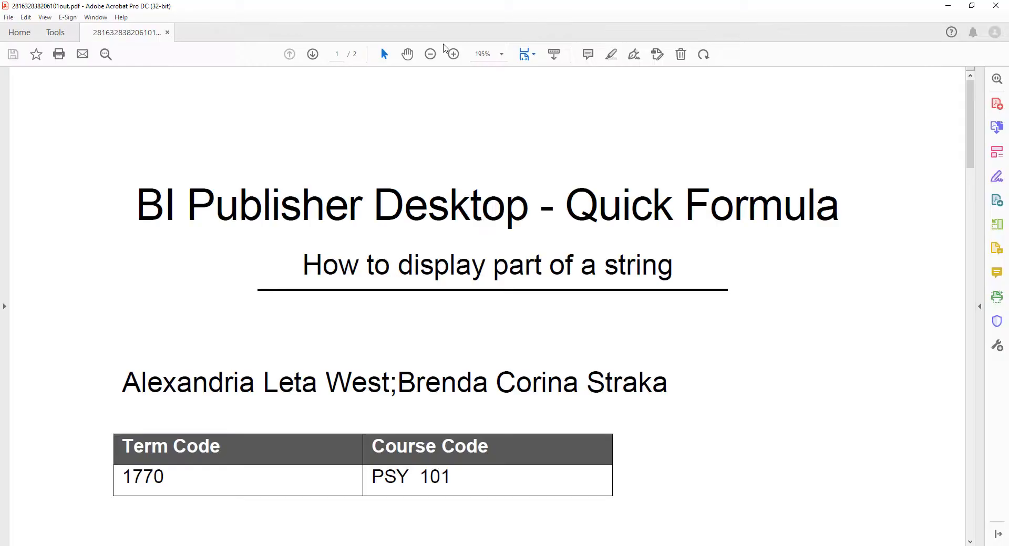
scroll(772, 345, down, 2)
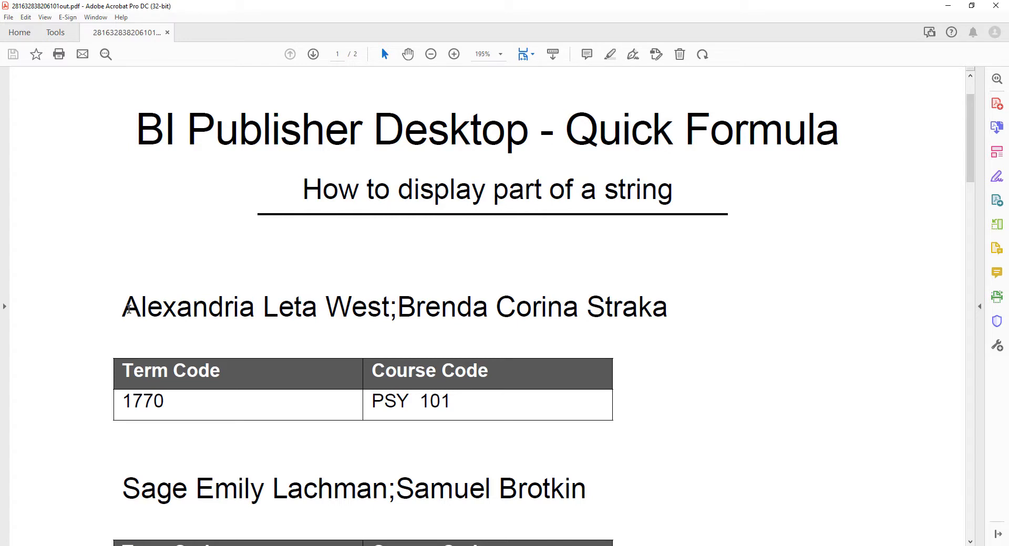
drag(390, 309, 398, 310)
scroll(551, 356, down, 2)
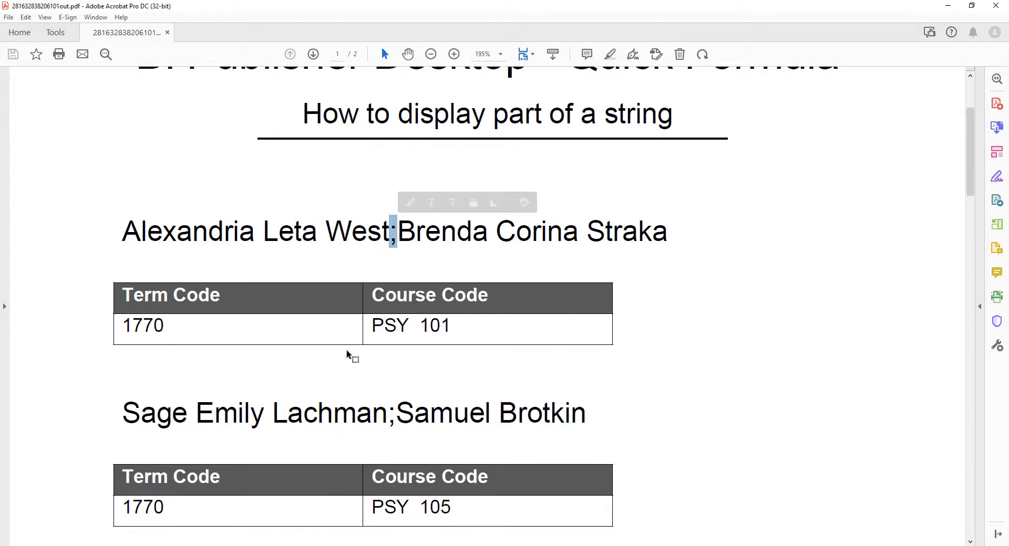
scroll(704, 326, up, 2)
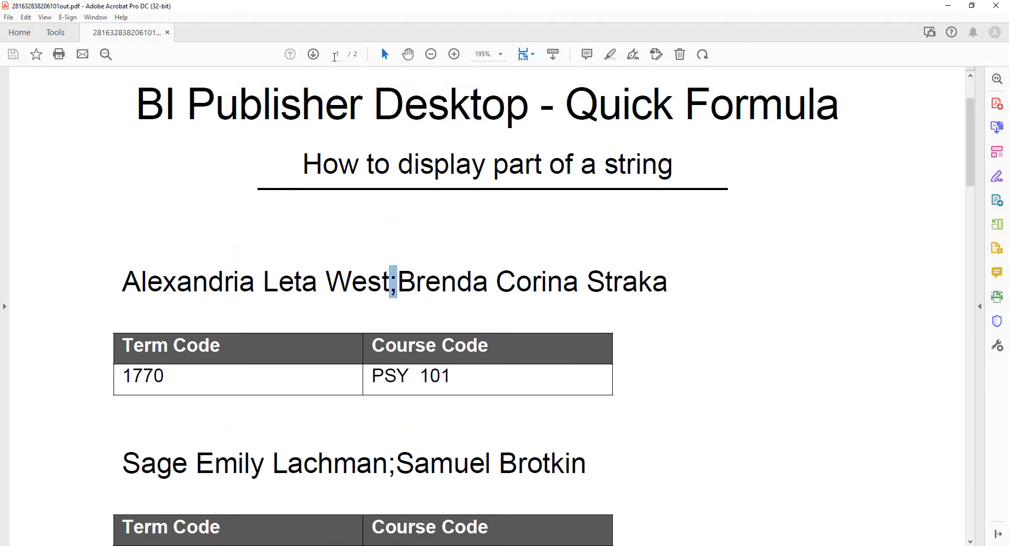
- Examine the form field description table on the preview's second page at 100% zoom, and close the PDF
click(314, 54)
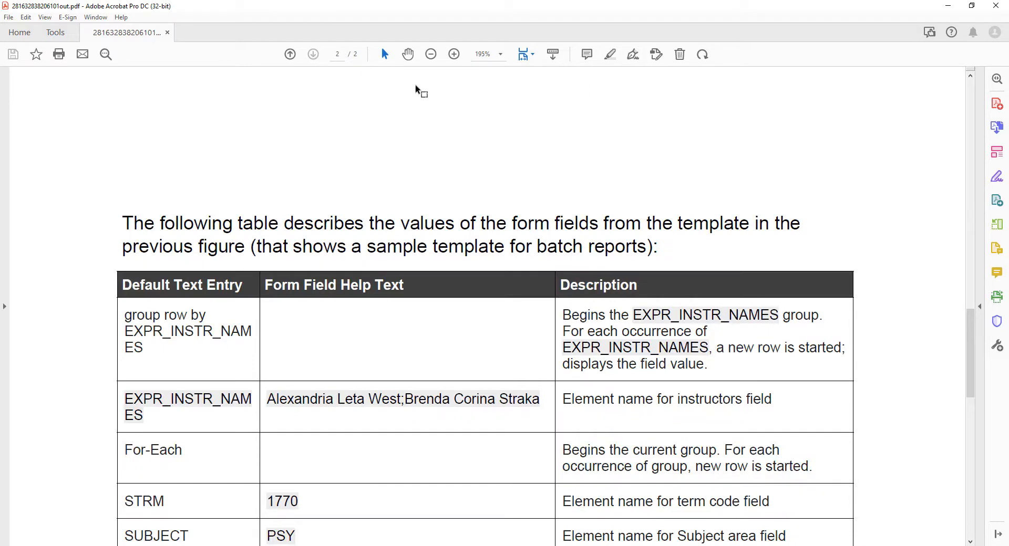
click(431, 55)
click(431, 55)
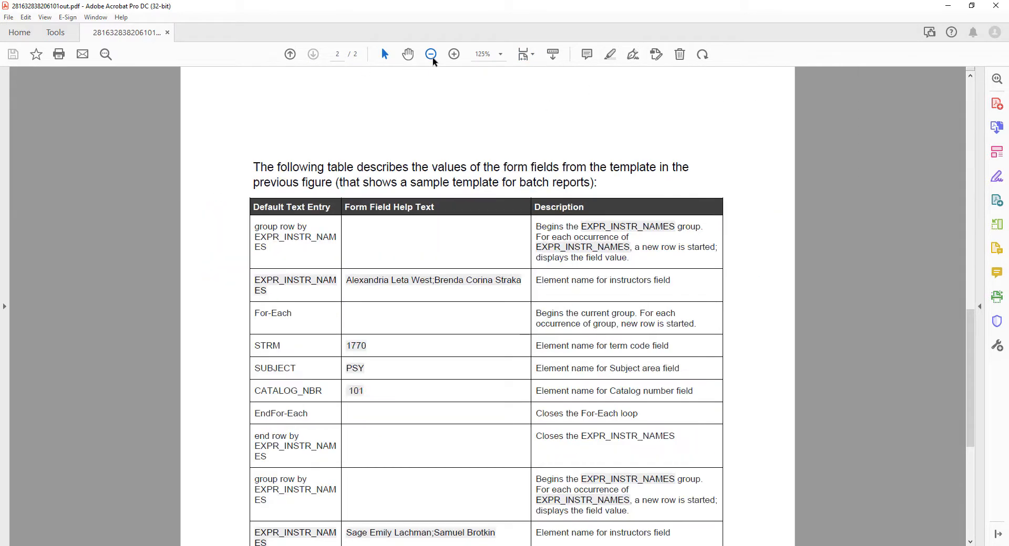
click(431, 54)
scroll(759, 242, down, 1)
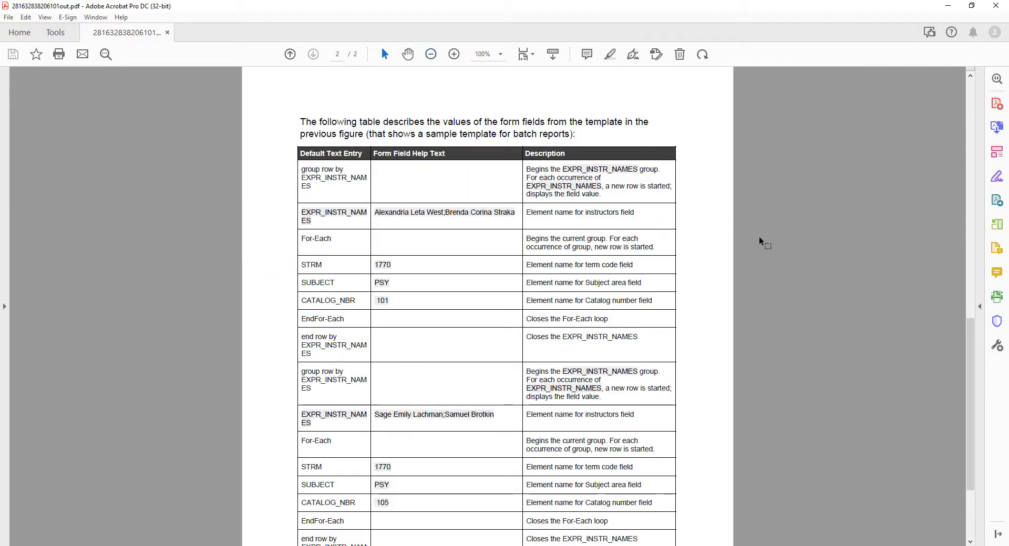
scroll(759, 241, down, 2)
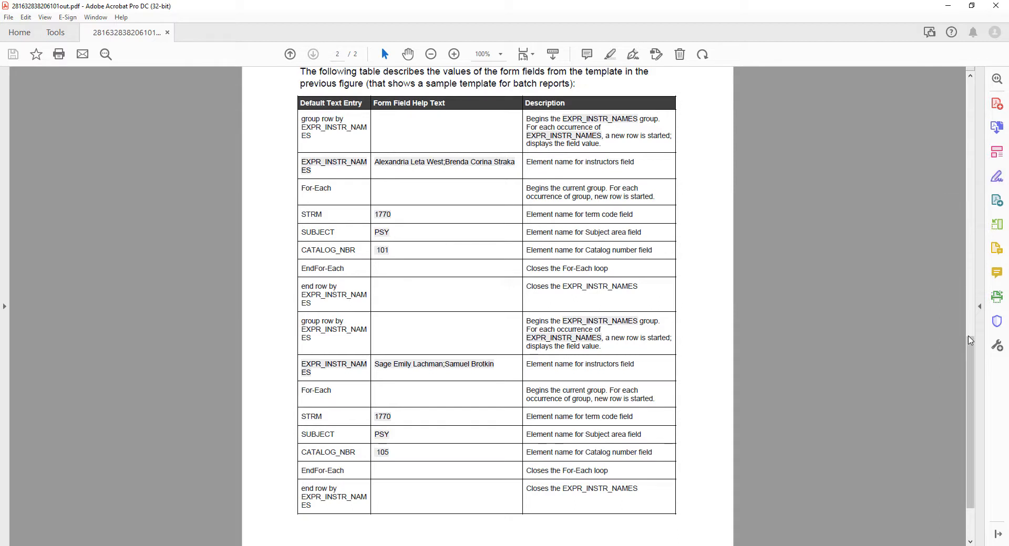
drag(969, 347, 969, 355)
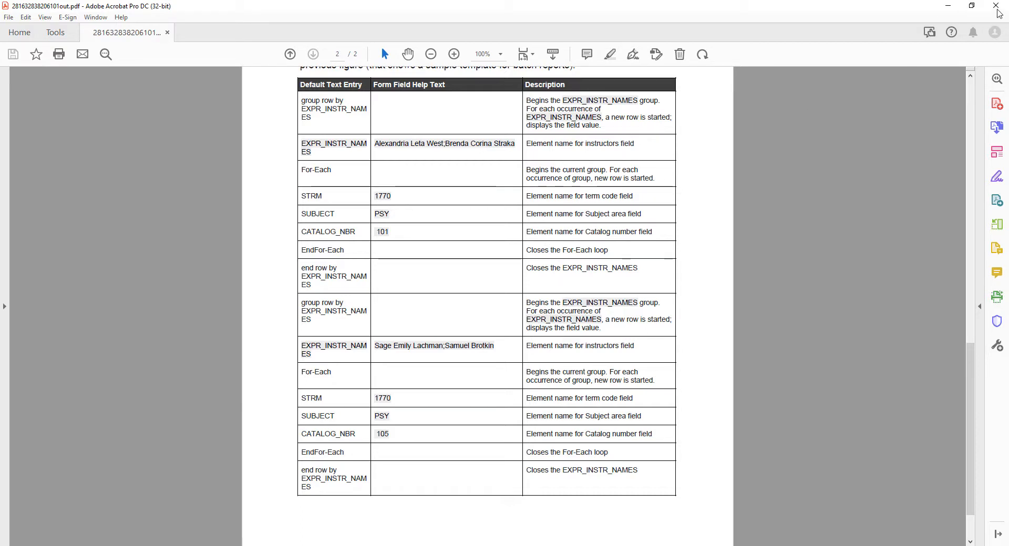
click(997, 8)
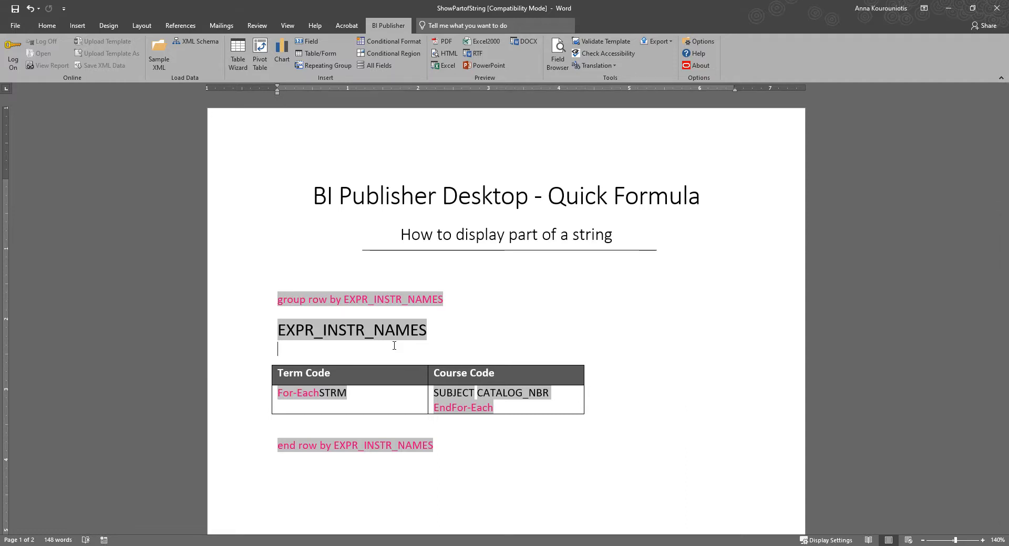
- Below EXPR_INSTR_NAMES, enter "<?xdofx:if instr(EXPR_INSTR_NAMES,';',1) then substr(EXPR_INSTR_NAMES,1,instr(EXPR_INSTR_NAMES,';',1)-1) else EXPR_INSTR_NAMES end if?" and preview the template as a PDF
text(<?xdofx:if instr(EXPR_INSTR_NAMES,‘;’,1) then substr(EXPR_INSTR_NAMES,1,instr(EXPR_INSTR_NAMES,‘;’,1)-1) else EXPR_INSTR_NAMES end if?)
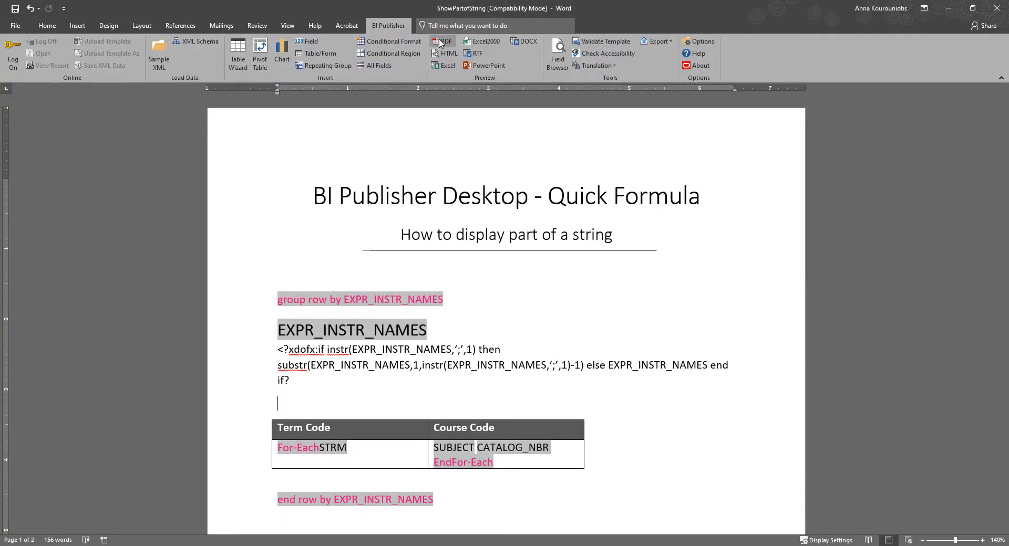
click(441, 43)
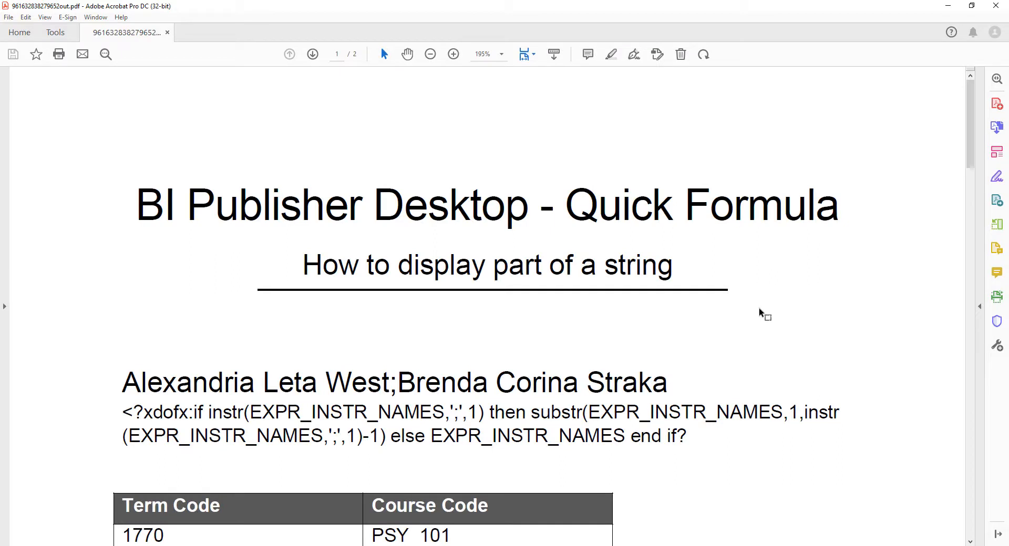
scroll(759, 313, down, 3)
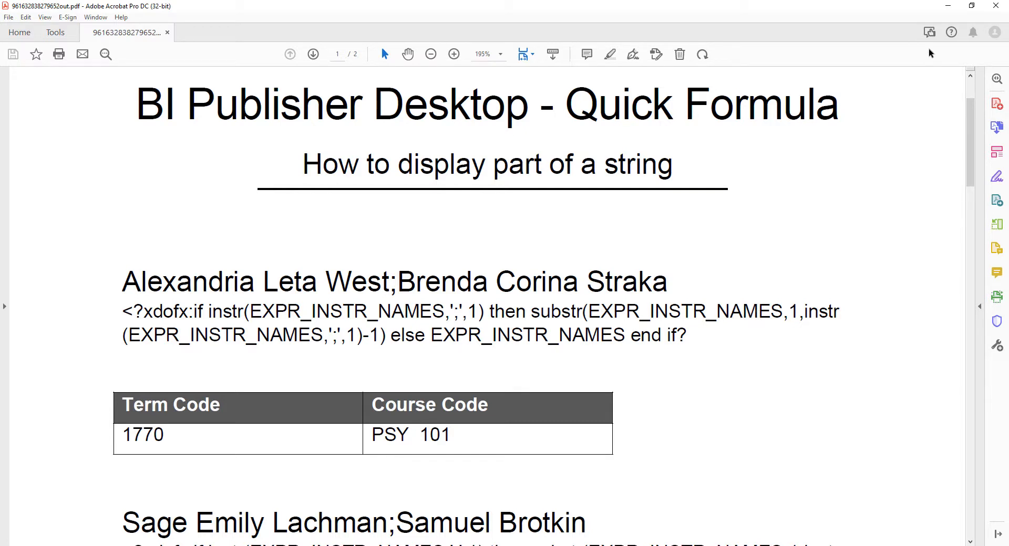
click(948, 7)
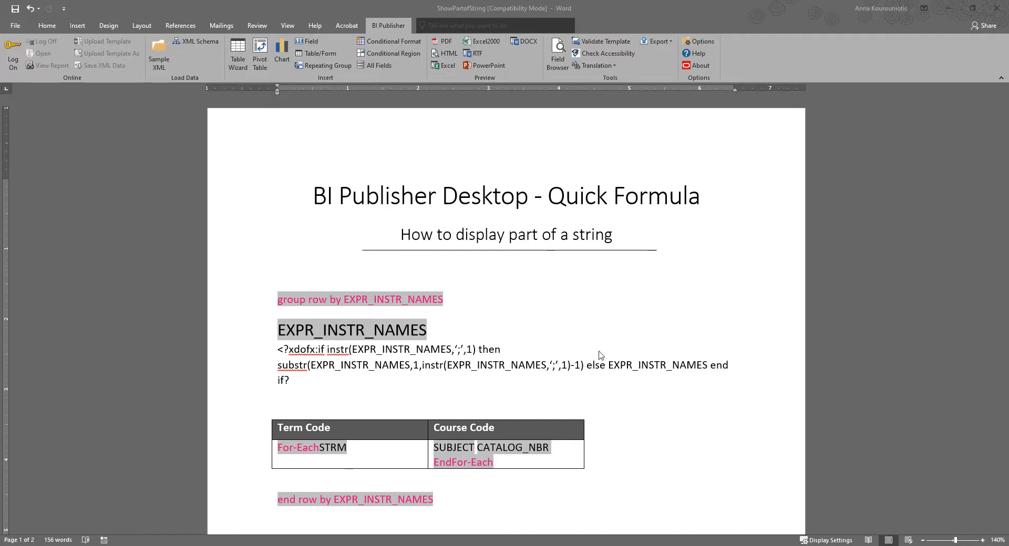
- Validate the template to check the substring formula for errors, read the validation message and dismiss it
click(299, 382)
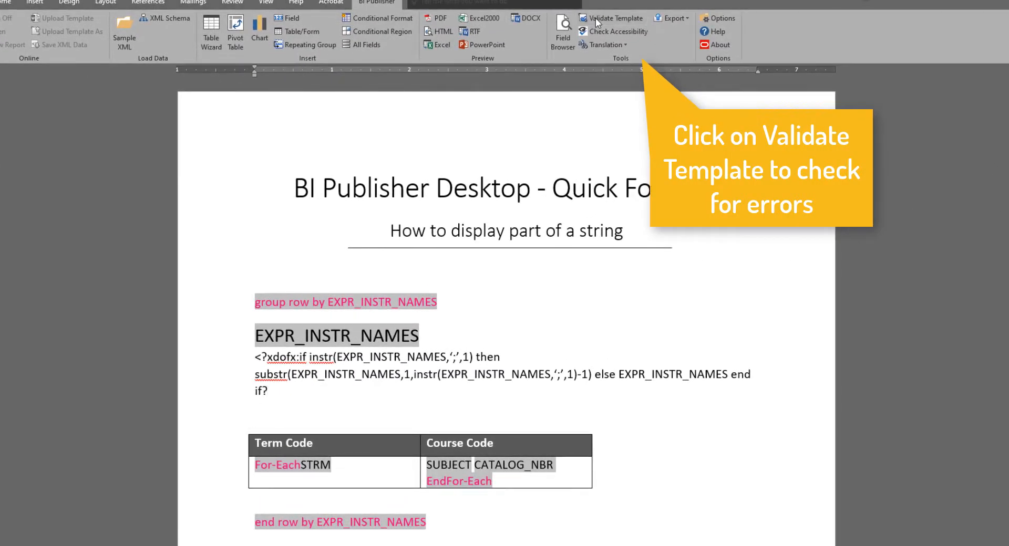
click(610, 18)
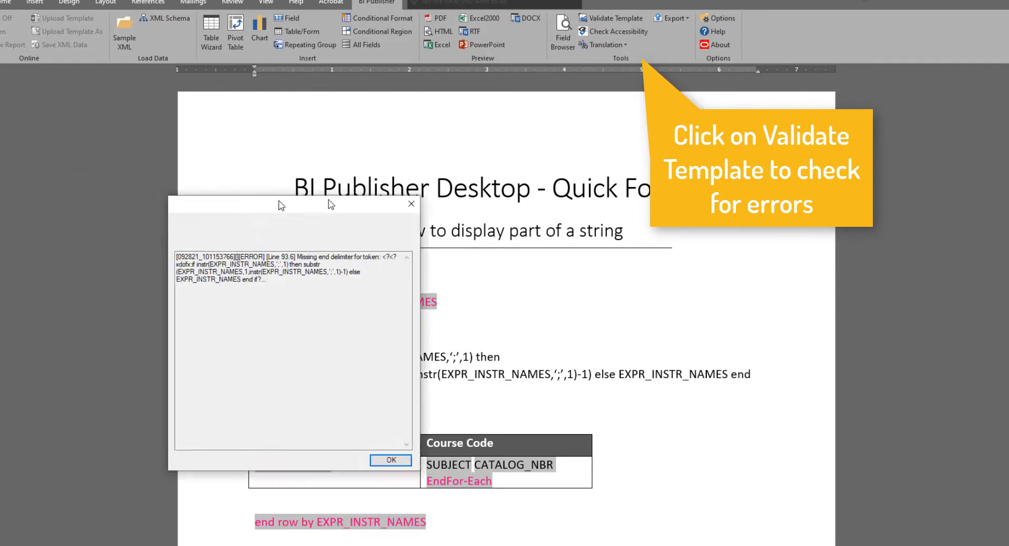
drag(278, 203, 478, 106)
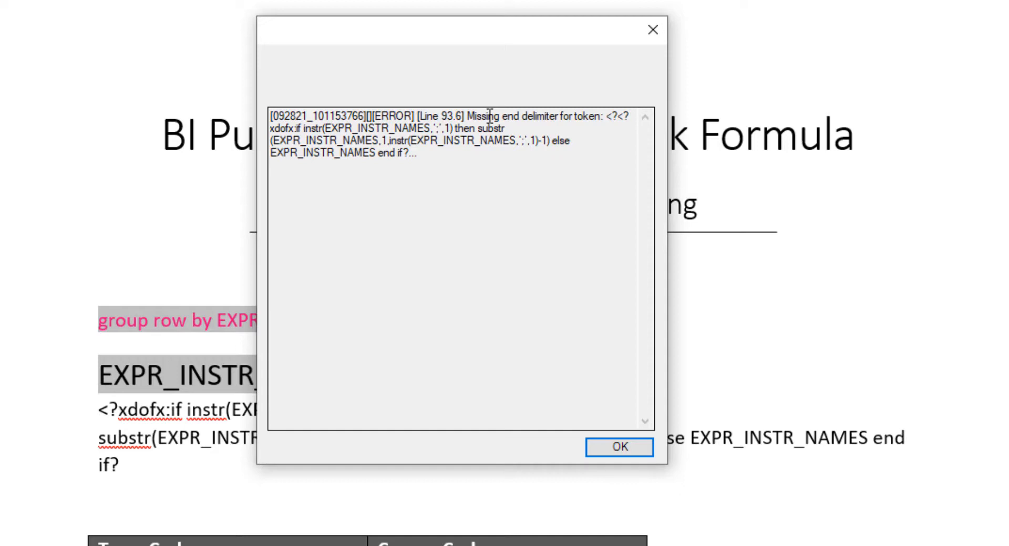
drag(467, 115, 603, 114)
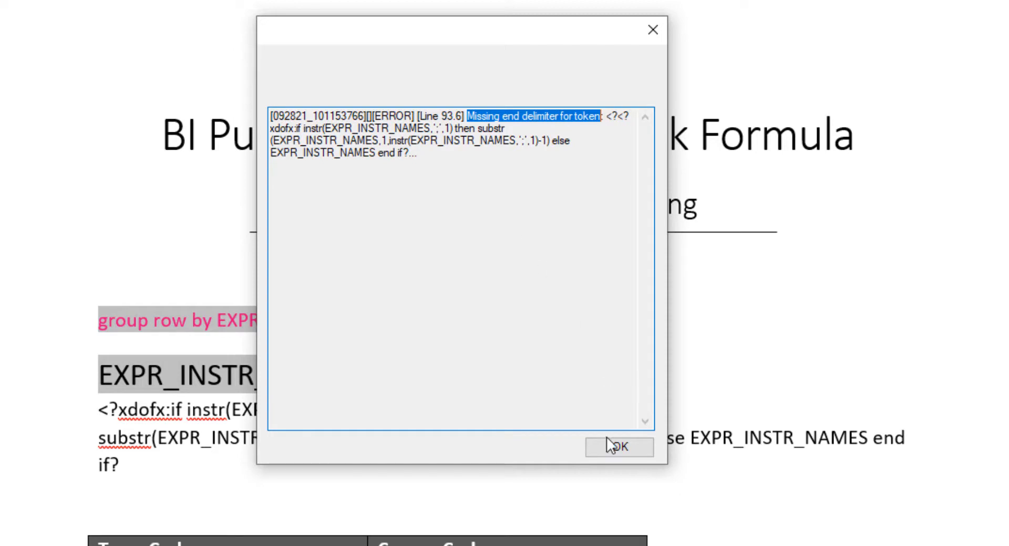
click(615, 448)
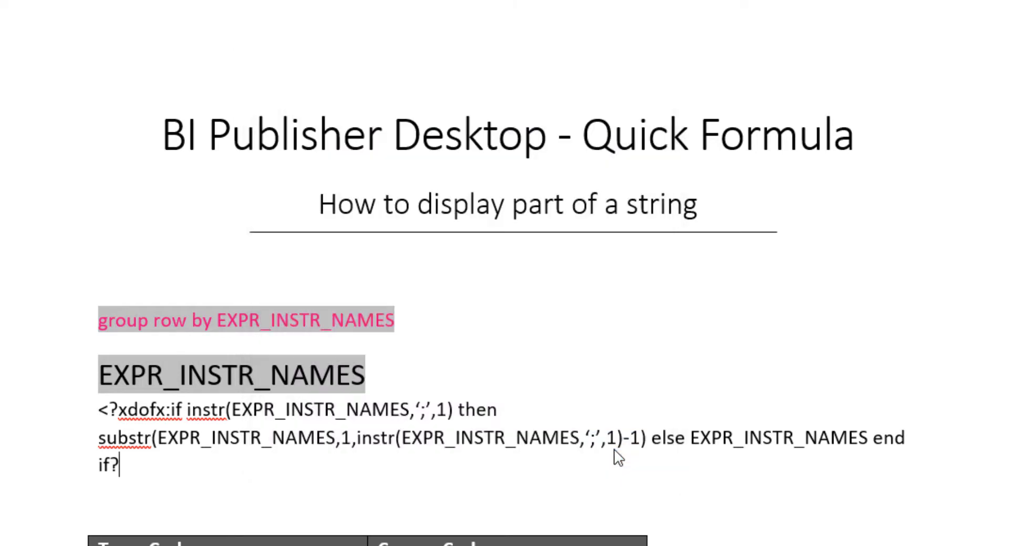
- Add the closing ">" after "end if?" to complete the formula's end delimiter
drag(143, 463, 106, 467)
click(151, 466)
text(>)
drag(129, 470, 151, 471)
click(184, 472)
- Preview the corrected template as a PDF, examine the formula's output under the first instructor heading, and close all open previews
click(447, 45)
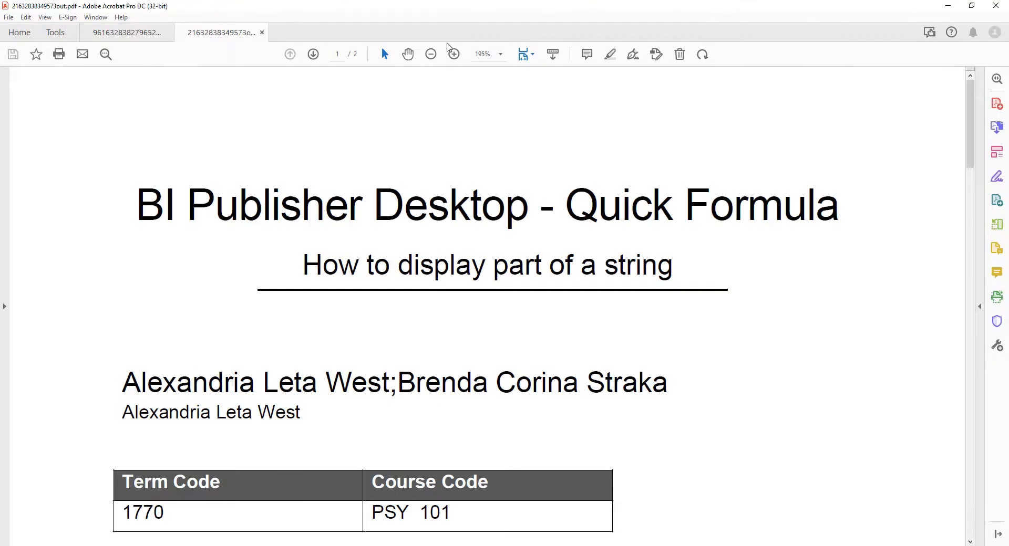
scroll(293, 366, down, 2)
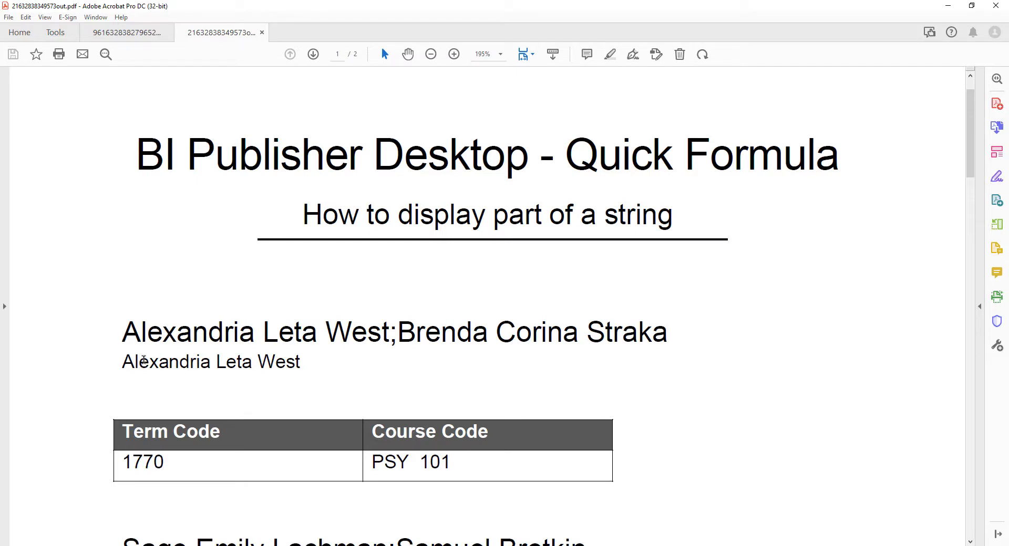
drag(123, 362, 310, 364)
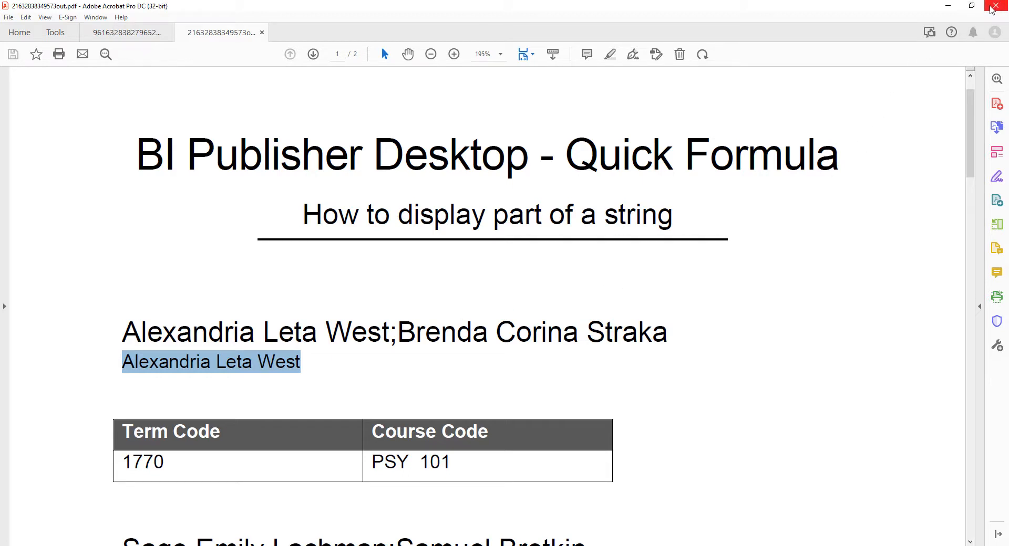
click(990, 7)
click(460, 300)
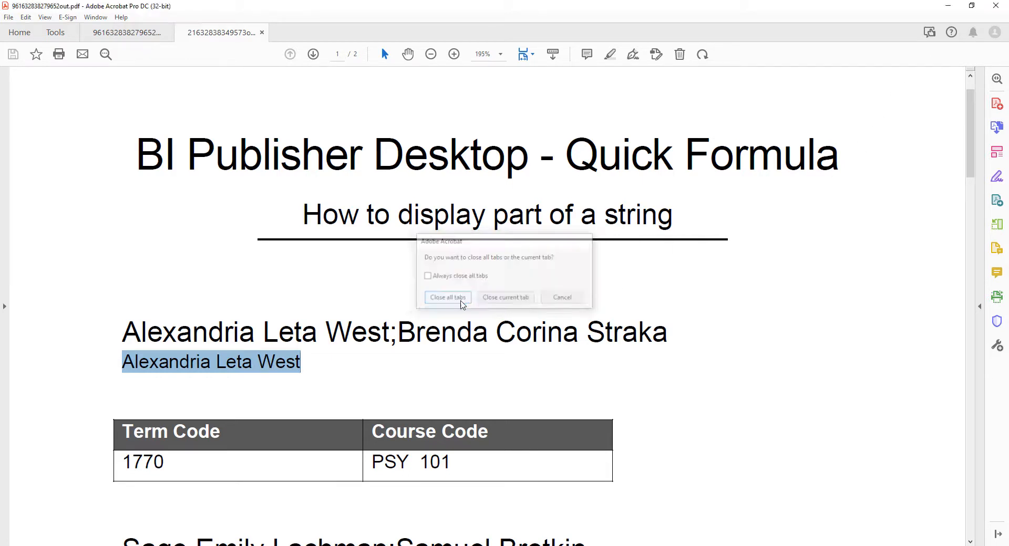